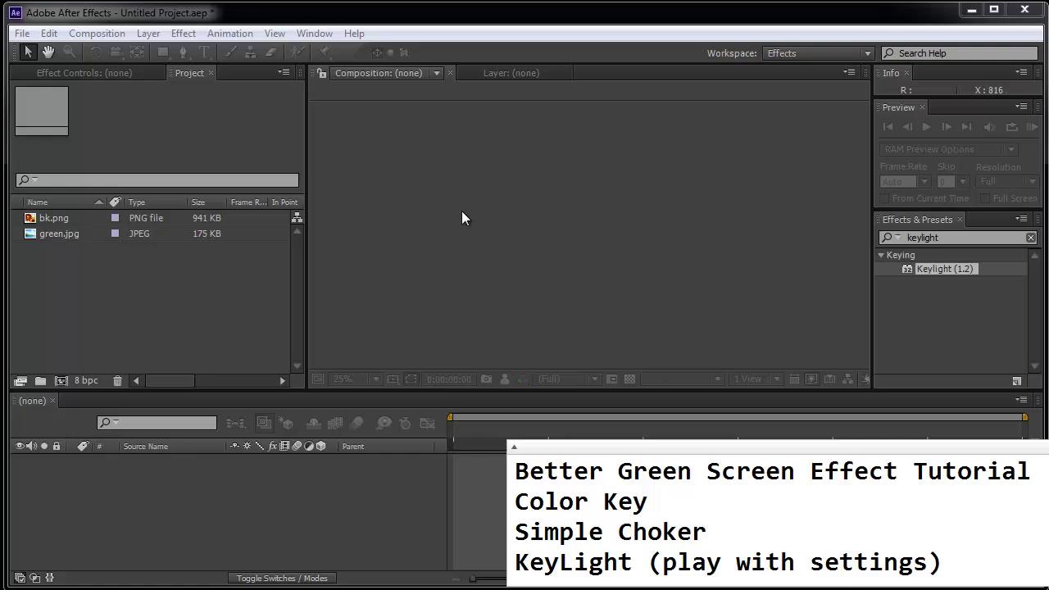
Create Comp 1 from the NTSC DV Widescreen preset: 720×480, 29.97 fps, 10 seconds.
{"action": "left_click", "coordinate": [84, 28]}
{"action": "left_click", "coordinate": [84, 32]}
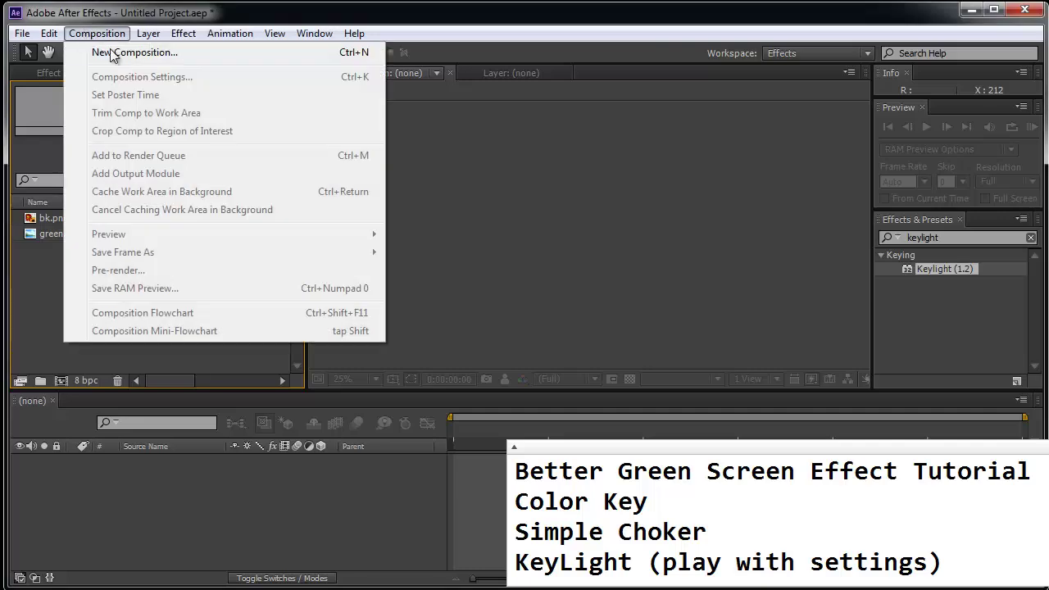
{"action": "left_click", "coordinate": [115, 52]}
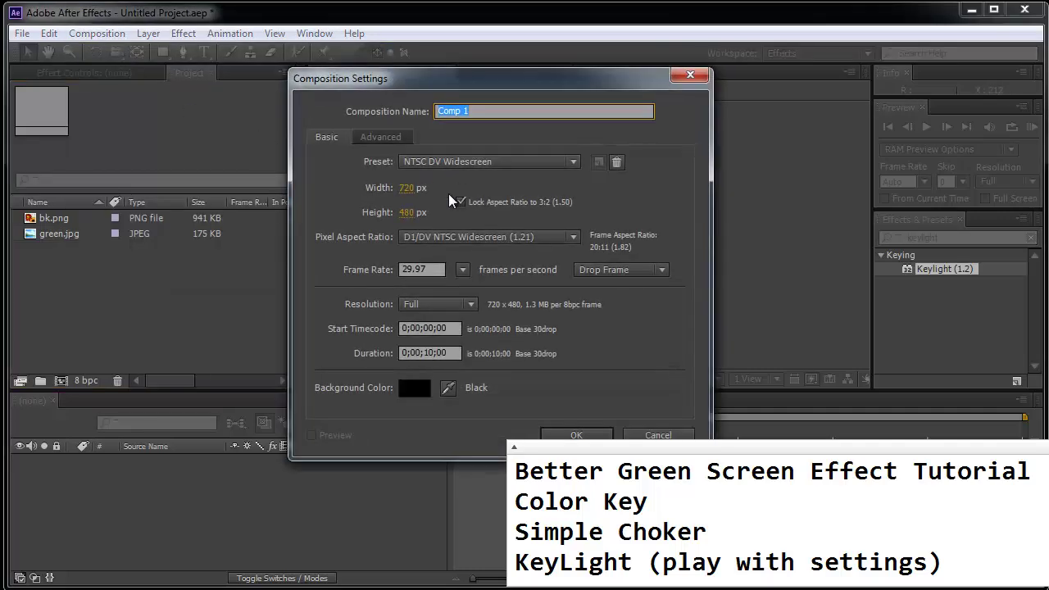
{"action": "left_click", "coordinate": [576, 434]}
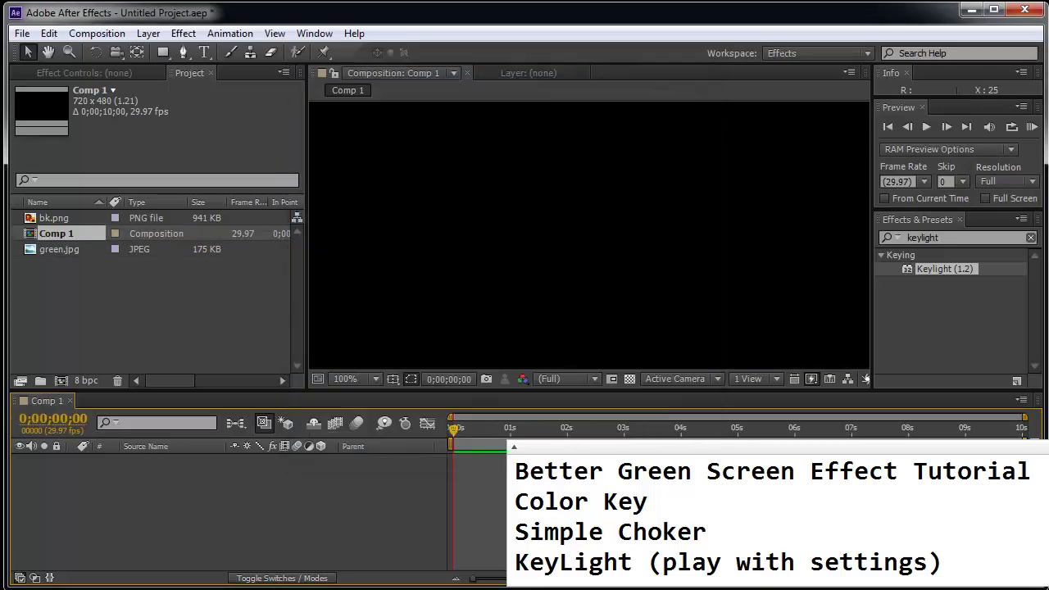
Place bk.png in Comp 1, zoom out, and stack green.jpg above it as layer 1.
{"action": "left_click_drag", "start_coordinate": [36, 218], "coordinate": [596, 183]}
{"action": "key", "text": "comma"}
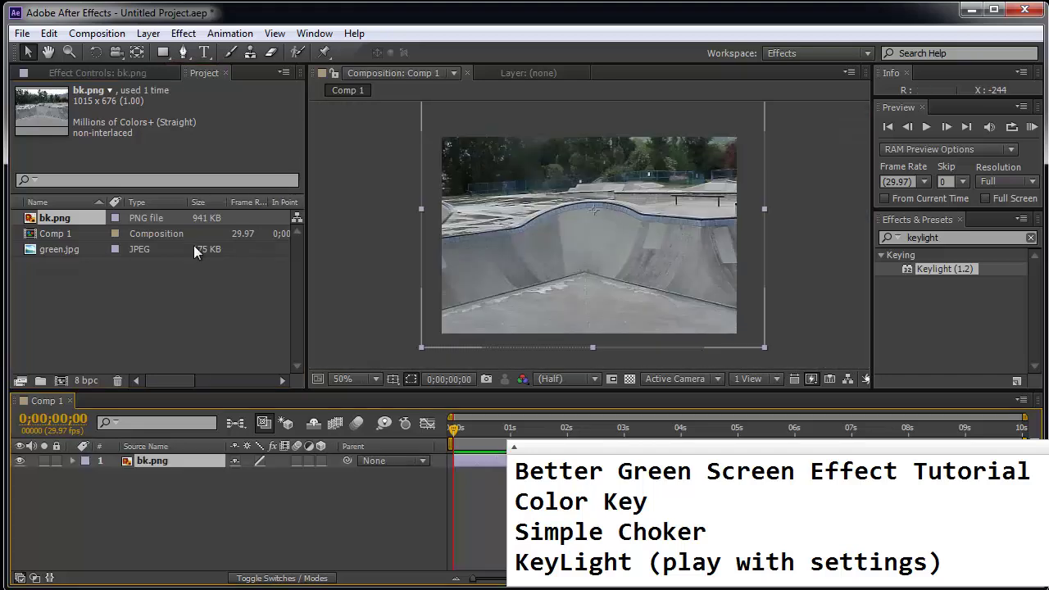
{"action": "left_click_drag", "start_coordinate": [56, 251], "coordinate": [669, 186]}
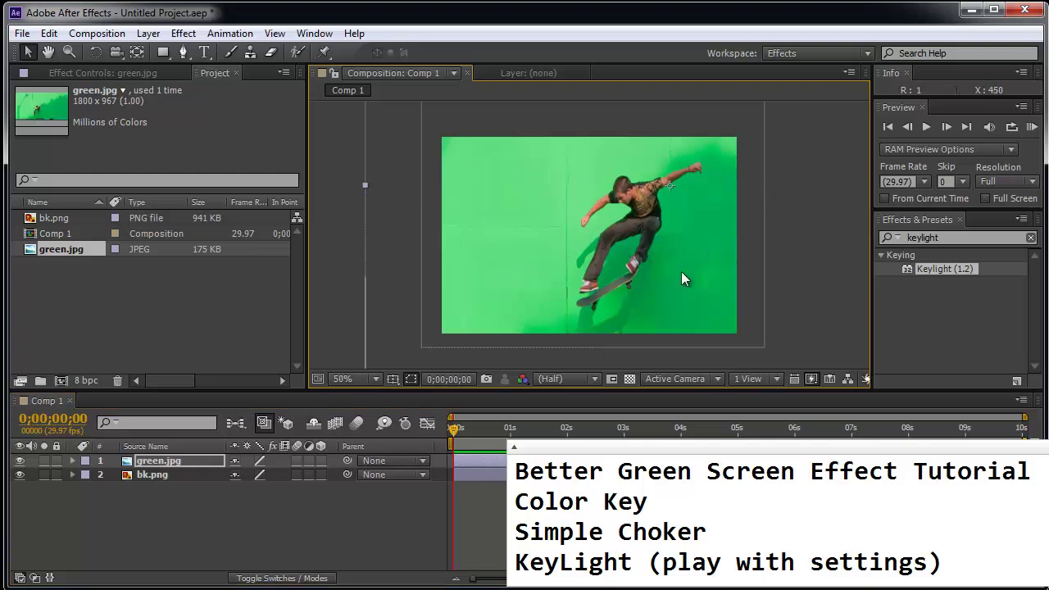
Find Color Key in Effects & Presets and apply it to green.jpg.
{"action": "left_click", "coordinate": [924, 238]}
{"action": "type", "text": "color key"}
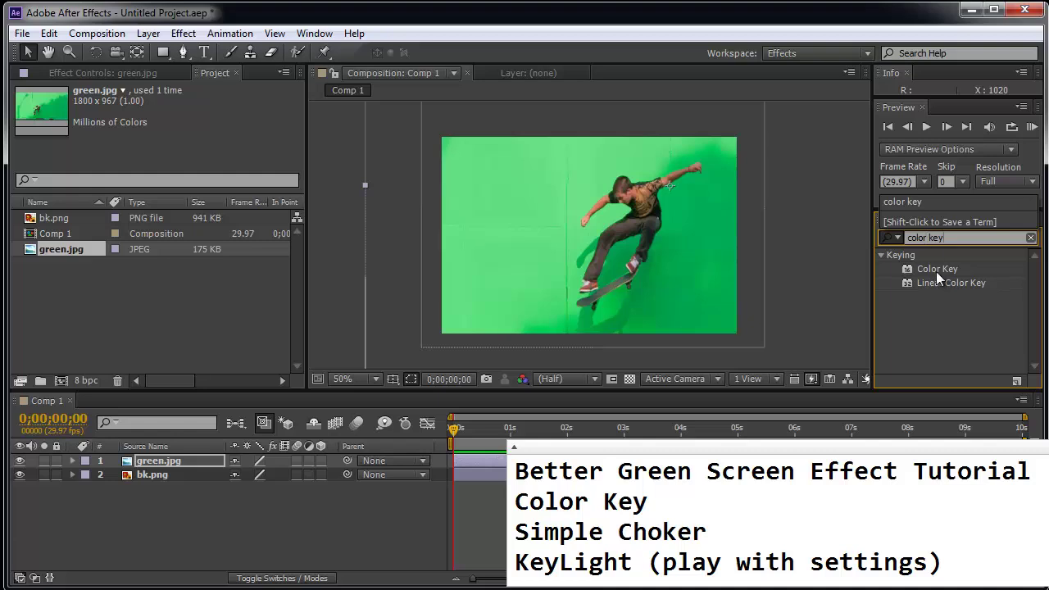
{"action": "left_click", "coordinate": [936, 272]}
{"action": "double_click", "coordinate": [929, 270]}
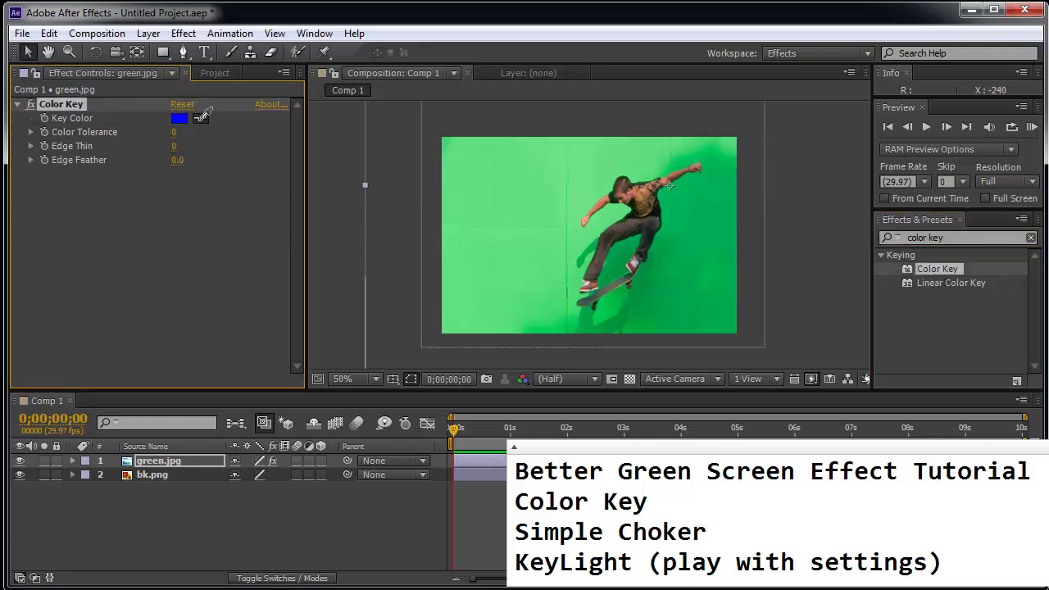
Sample the green screen as the key colour and raise Color Tolerance to 98.
{"action": "left_click", "coordinate": [200, 118]}
{"action": "left_click", "coordinate": [540, 208]}
{"action": "left_click_drag", "start_coordinate": [174, 135], "coordinate": [251, 131]}
{"action": "scroll", "coordinate": [536, 199], "scroll_direction": "up", "scroll_amount": 2}
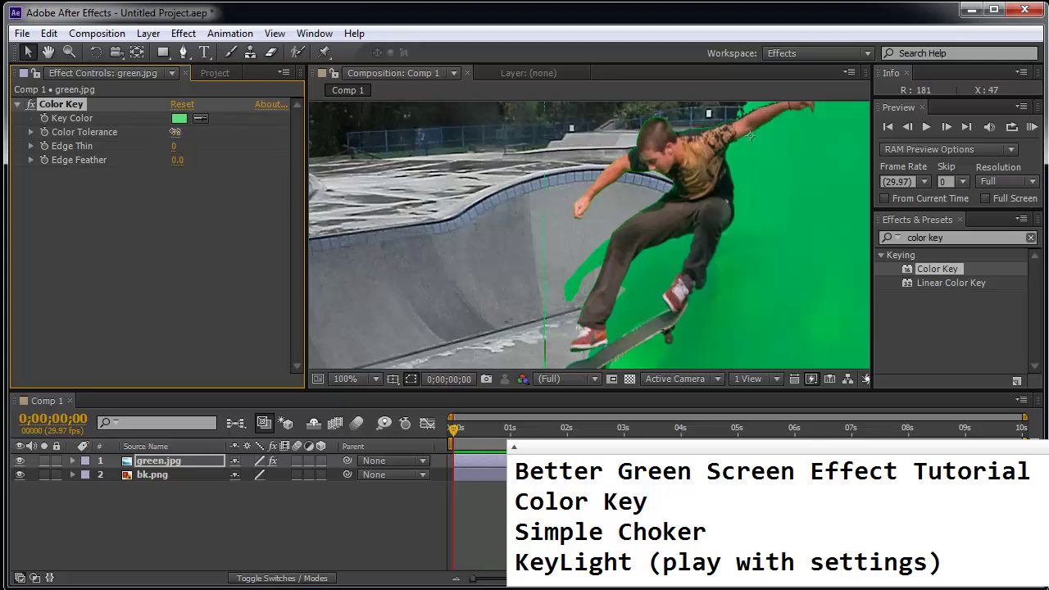
{"action": "mouse_move", "coordinate": [176, 132]}
{"action": "left_mouse_down"}
{"action": "mouse_move", "coordinate": [287, 130]}
{"action": "mouse_move", "coordinate": [168, 136]}
{"action": "mouse_move", "coordinate": [185, 138]}
{"action": "left_mouse_up"}
Duplicate Color Key and sample the remaining darker green with Color Key 2's eyedropper.
{"action": "left_click", "coordinate": [50, 33]}
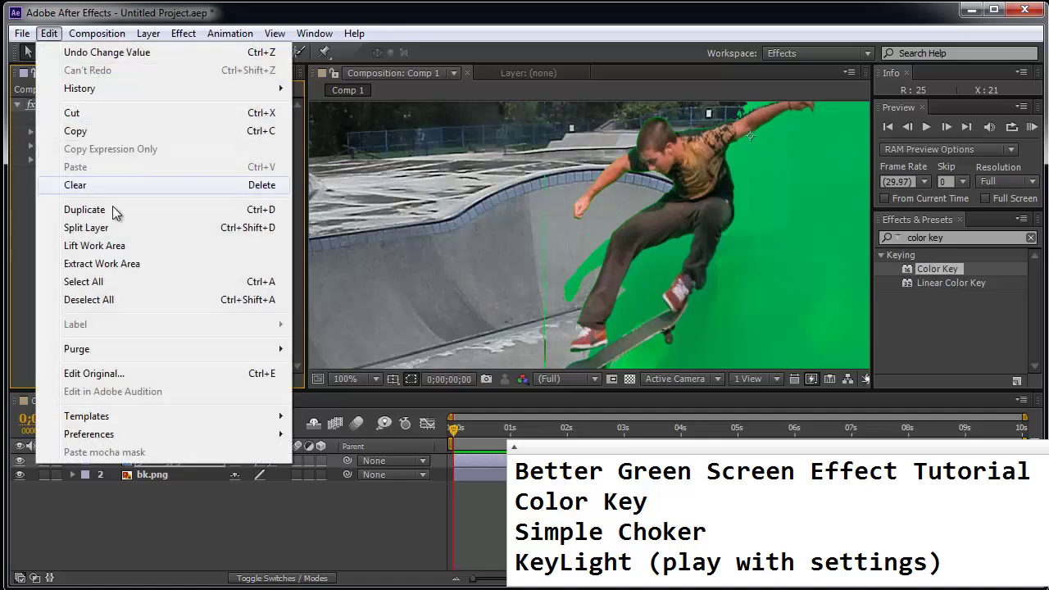
{"action": "left_click", "coordinate": [84, 210]}
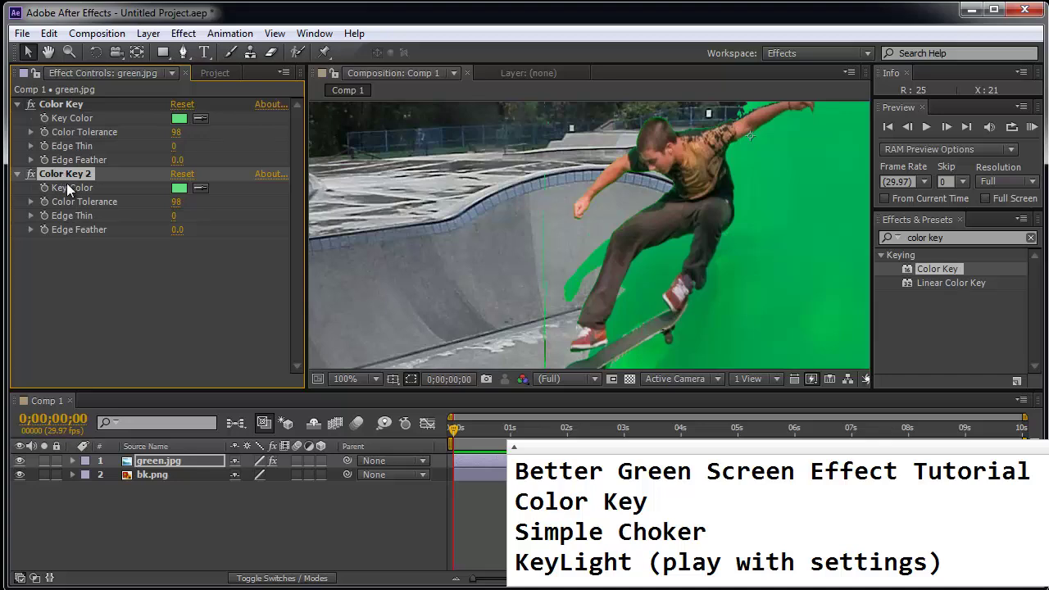
{"action": "left_click", "coordinate": [199, 188]}
{"action": "left_click", "coordinate": [781, 238]}
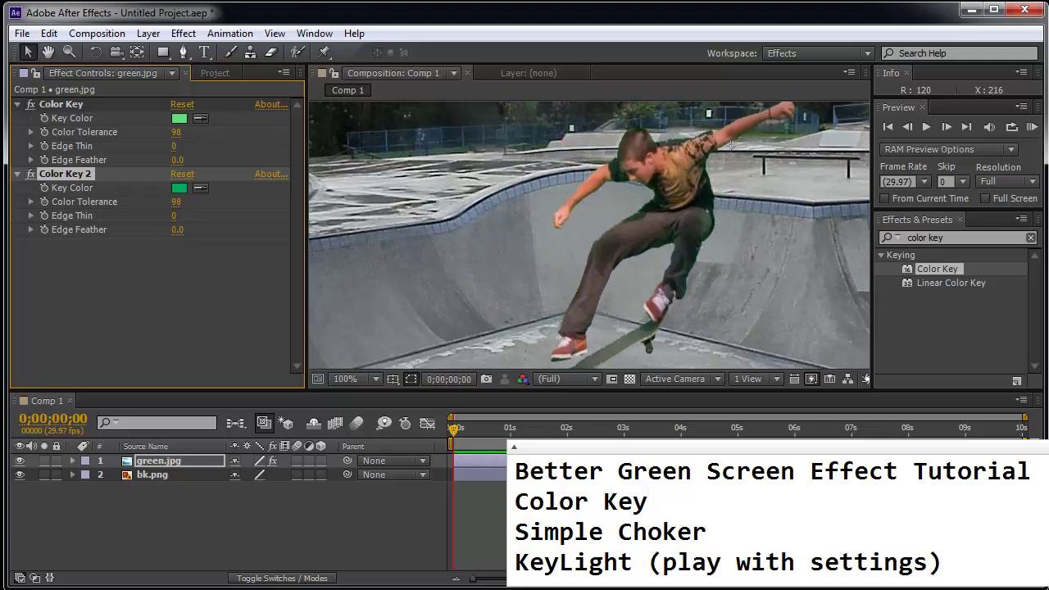
{"action": "left_click", "coordinate": [547, 271]}
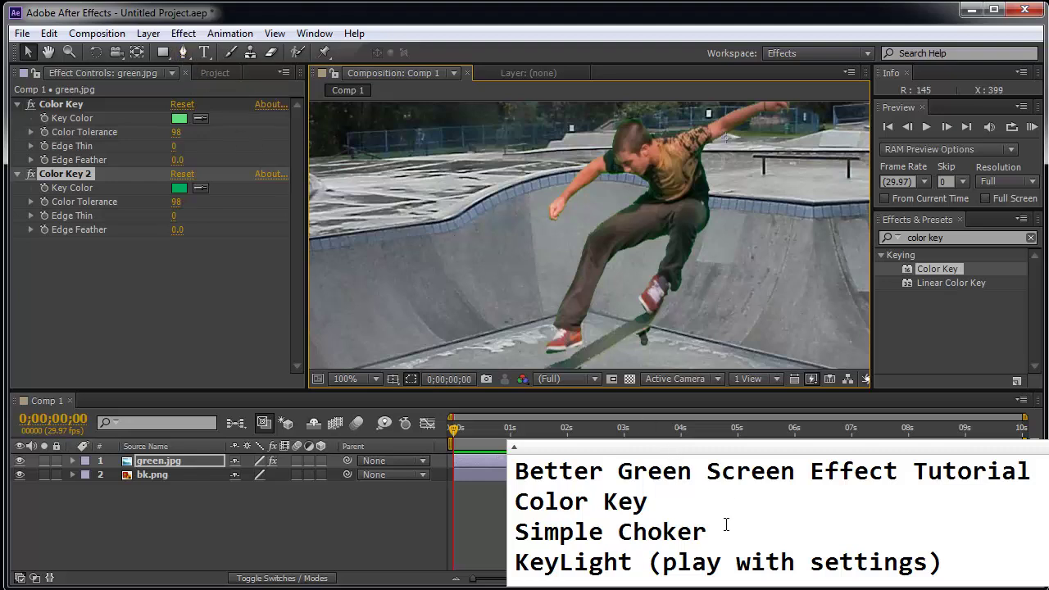
Apply Simple Choker to green.jpg and set its Choke Matte to -7.50.
{"action": "left_click_drag", "start_coordinate": [726, 524], "coordinate": [510, 517]}
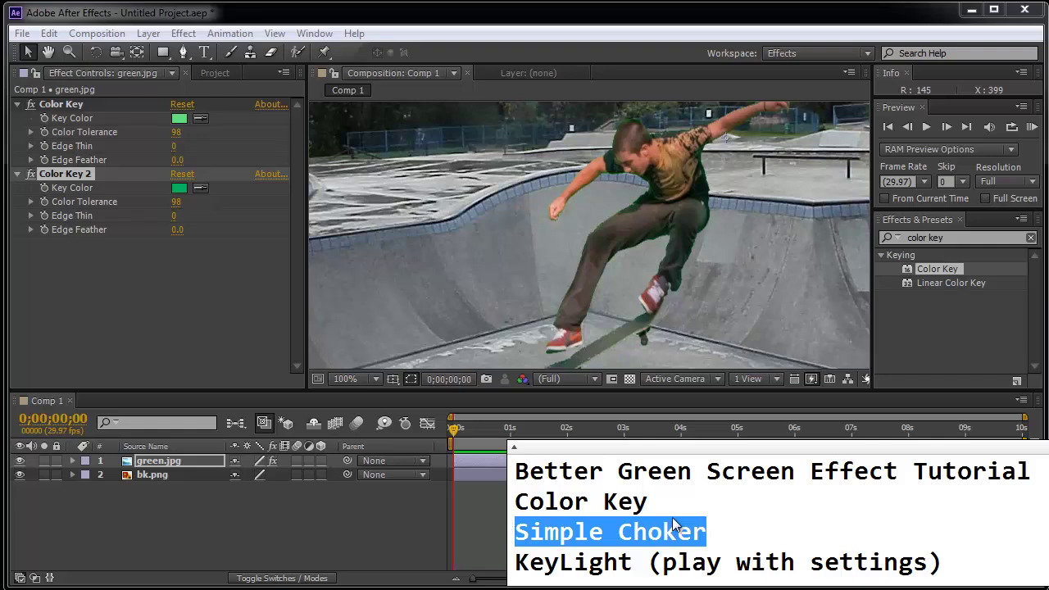
{"action": "left_click", "coordinate": [951, 237]}
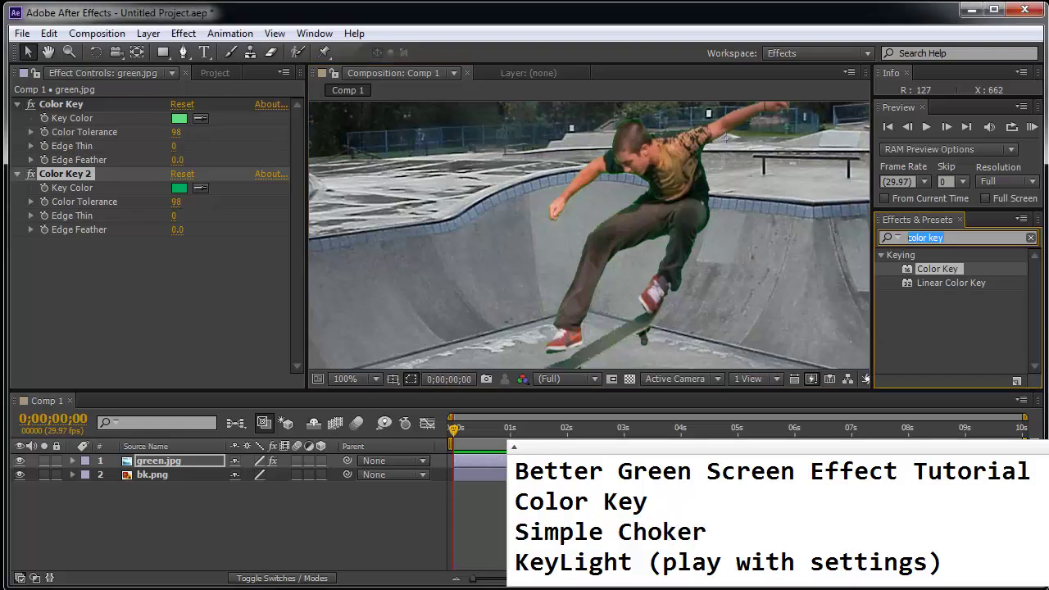
{"action": "type", "text": "choker"}
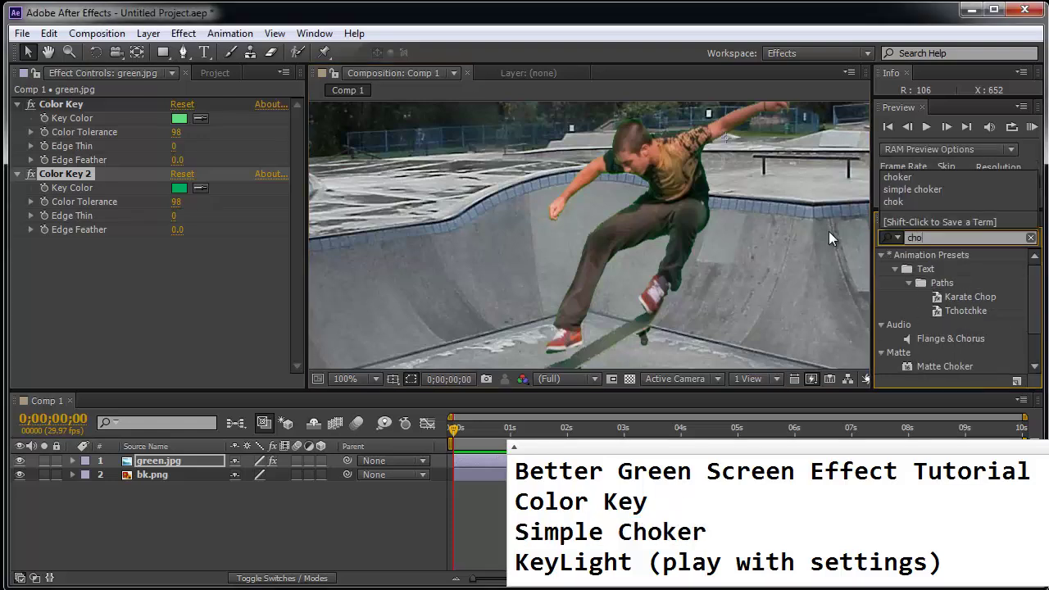
{"action": "left_click", "coordinate": [947, 281]}
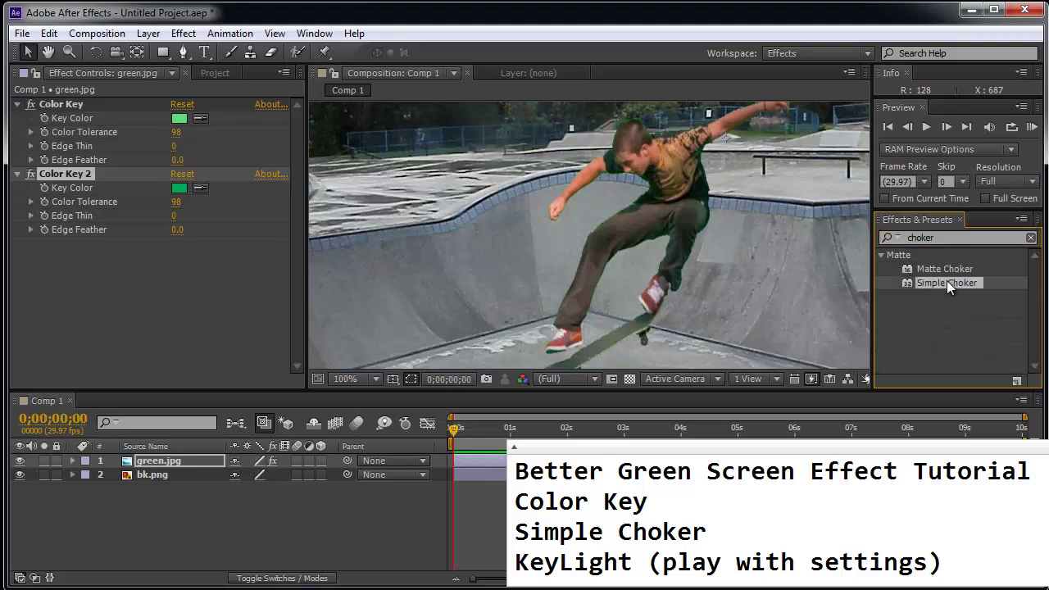
{"action": "double_click", "coordinate": [922, 280]}
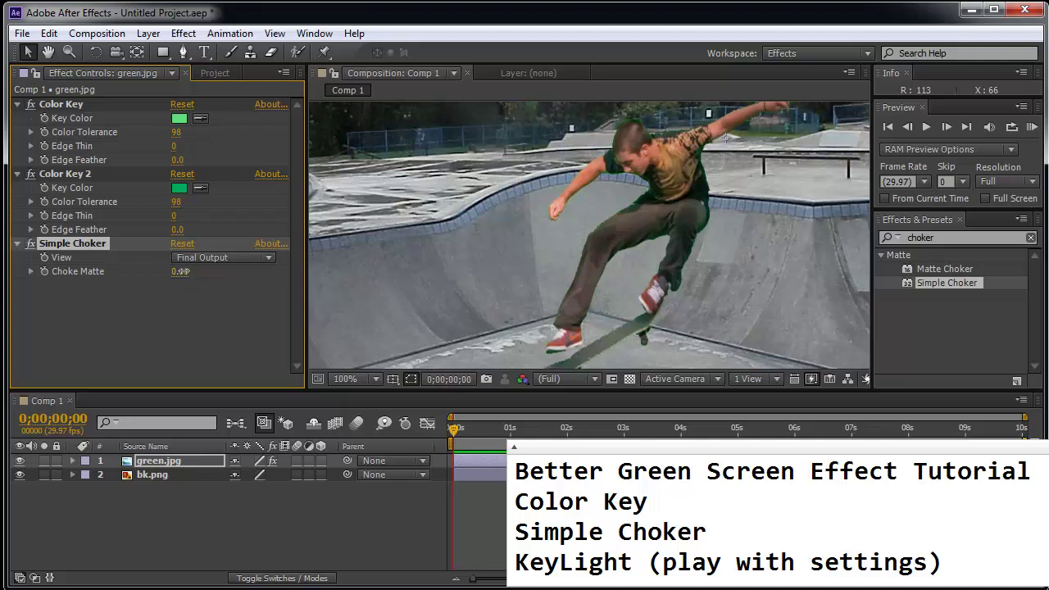
{"action": "left_click_drag", "start_coordinate": [180, 274], "coordinate": [130, 277]}
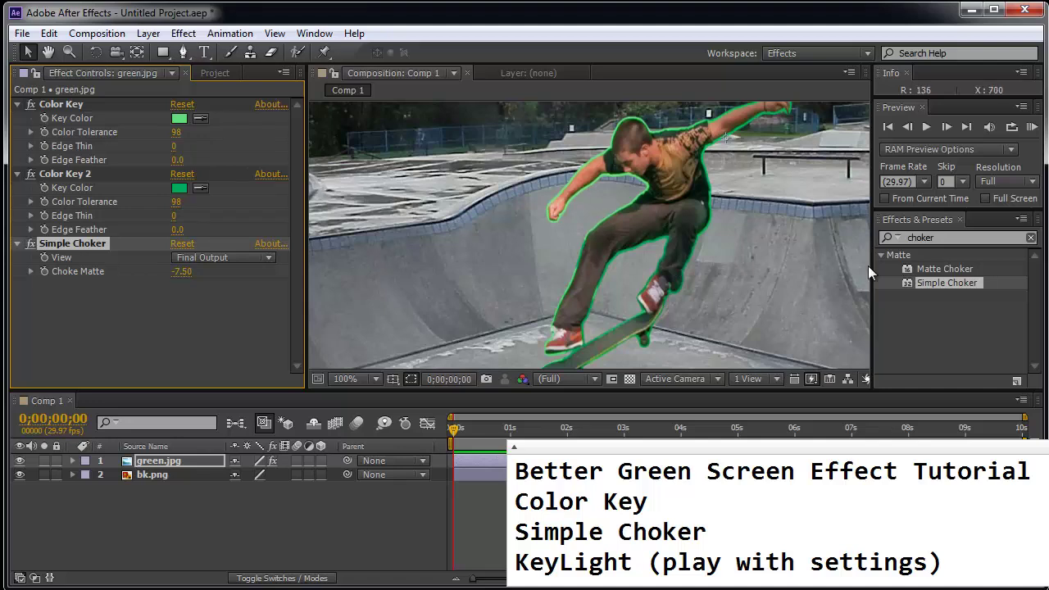
Search for keylight and apply Keylight (1.2) to green.jpg.
{"action": "left_click", "coordinate": [922, 238]}
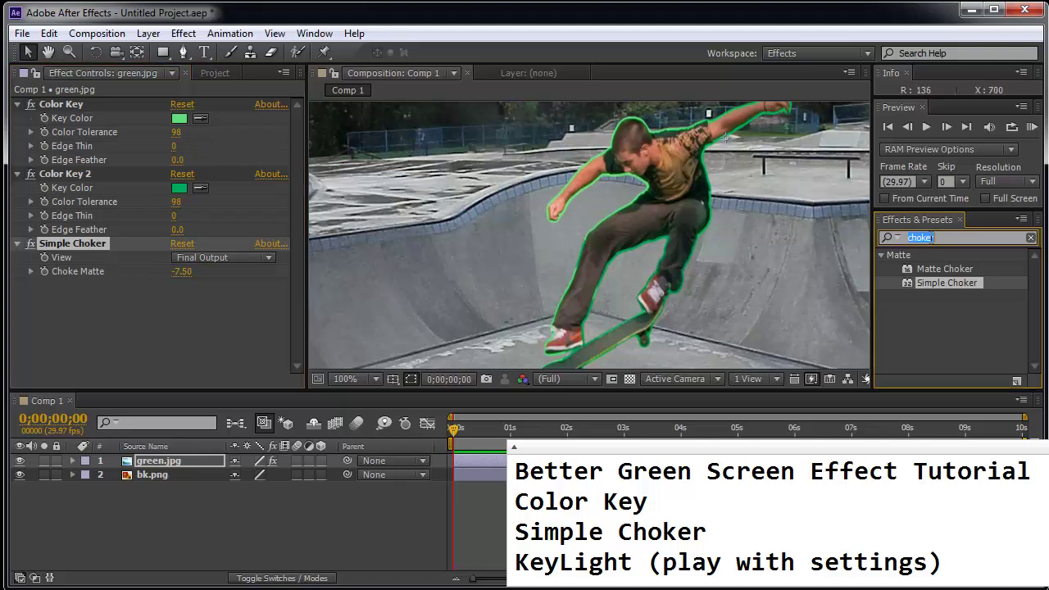
{"action": "type", "text": "kehyl"}
{"action": "key", "text": "BackSpace"}
{"action": "key", "text": "BackSpace"}
{"action": "key", "text": "BackSpace"}
{"action": "type", "text": "ylight"}
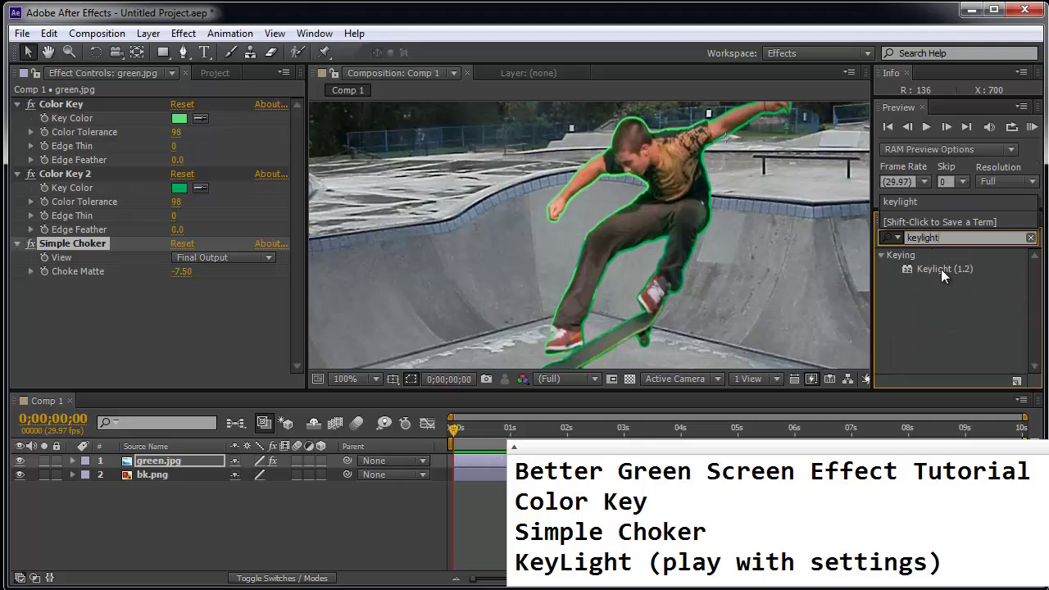
{"action": "double_click", "coordinate": [941, 269]}
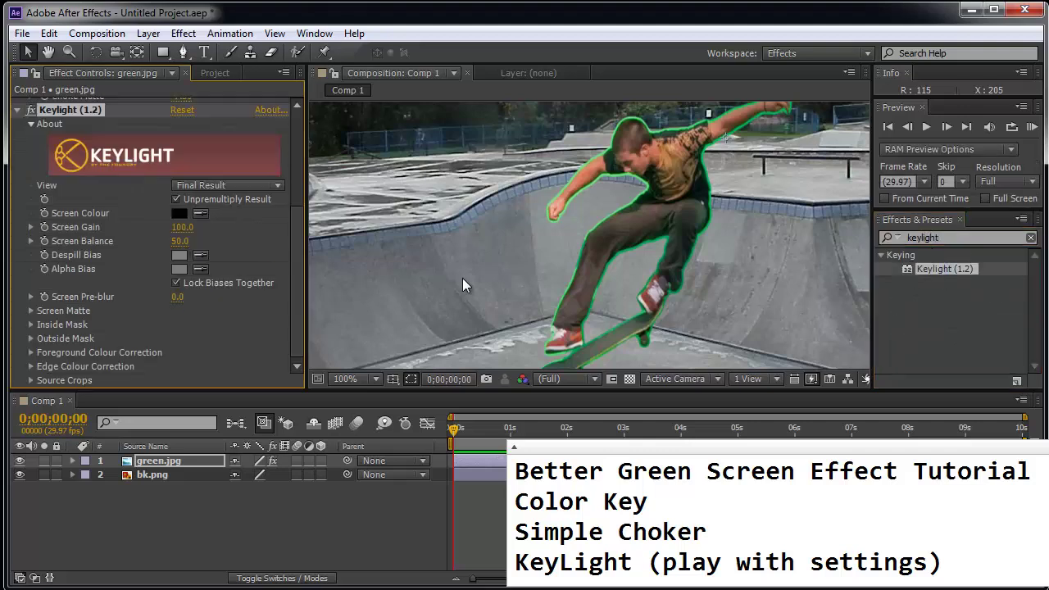
Set Keylight's Screen Colour to the green edge and Screen Gain to 94.
{"action": "left_click", "coordinate": [199, 215]}
{"action": "left_click", "coordinate": [617, 174]}
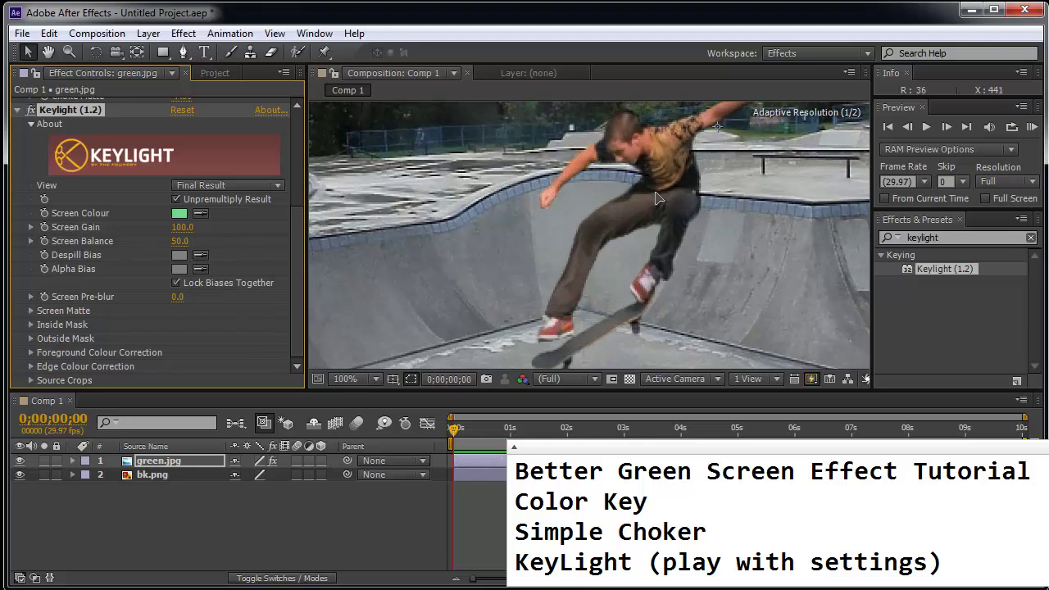
{"action": "left_click", "coordinate": [495, 248]}
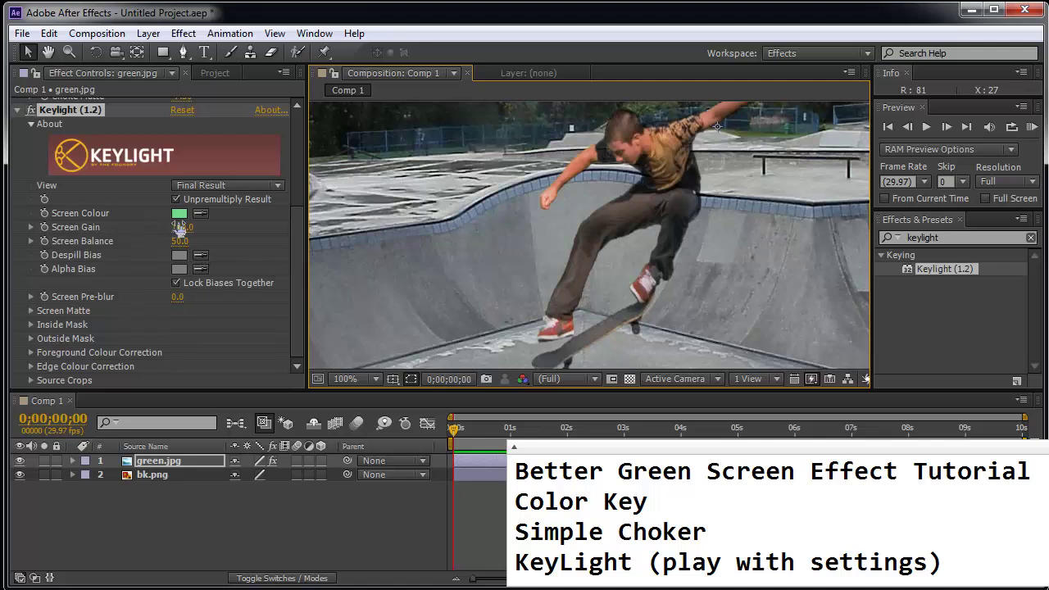
{"action": "left_click_drag", "start_coordinate": [187, 230], "coordinate": [205, 248]}
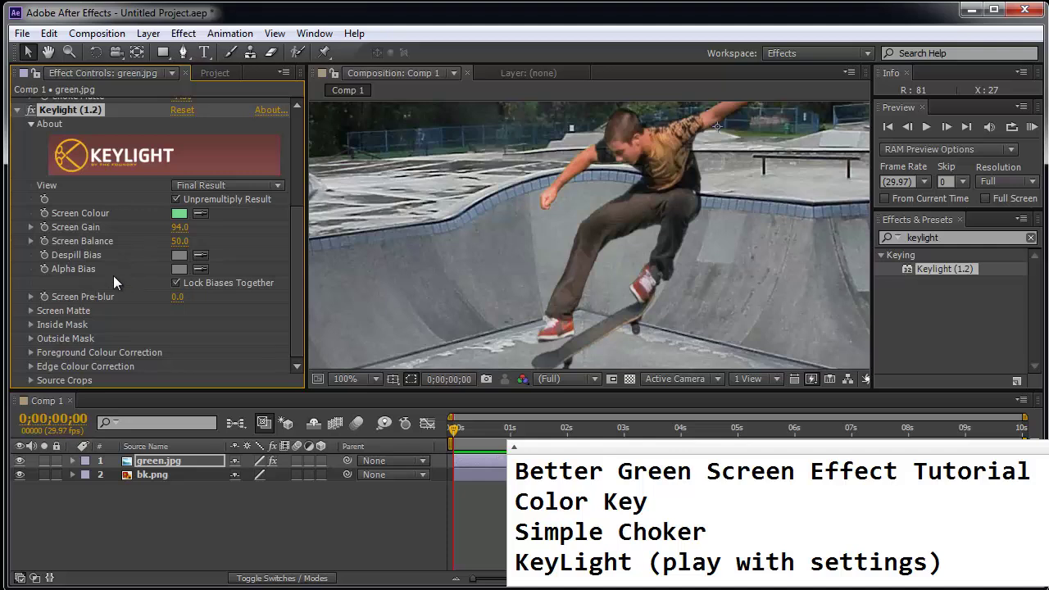
In Keylight's Screen Matte, set Clip White to 64.0 and Screen Shrink/Grow to -1.7.
{"action": "left_click", "coordinate": [30, 312]}
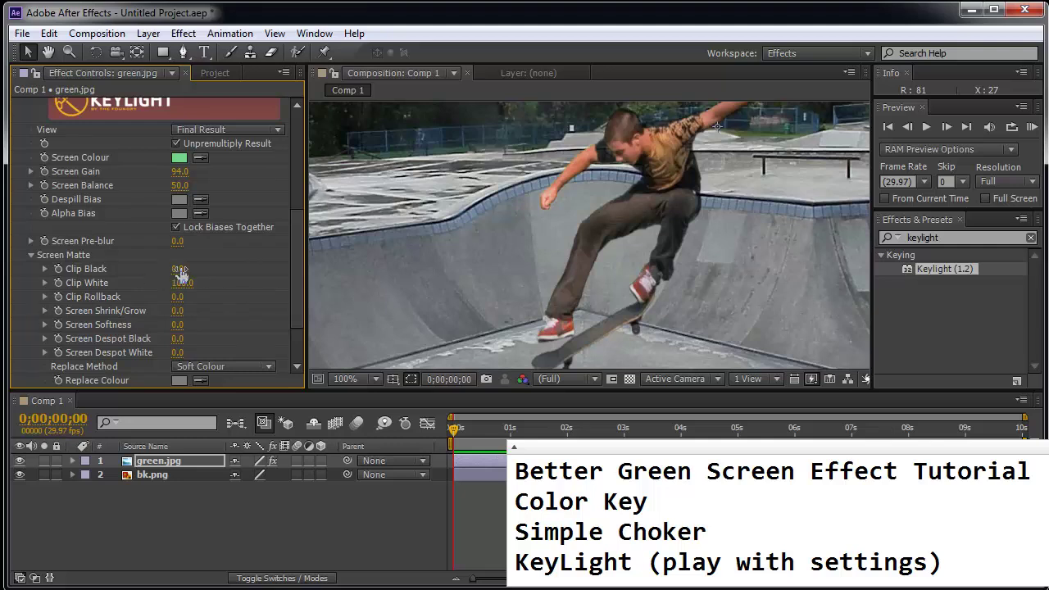
{"action": "left_click_drag", "start_coordinate": [172, 268], "coordinate": [214, 289]}
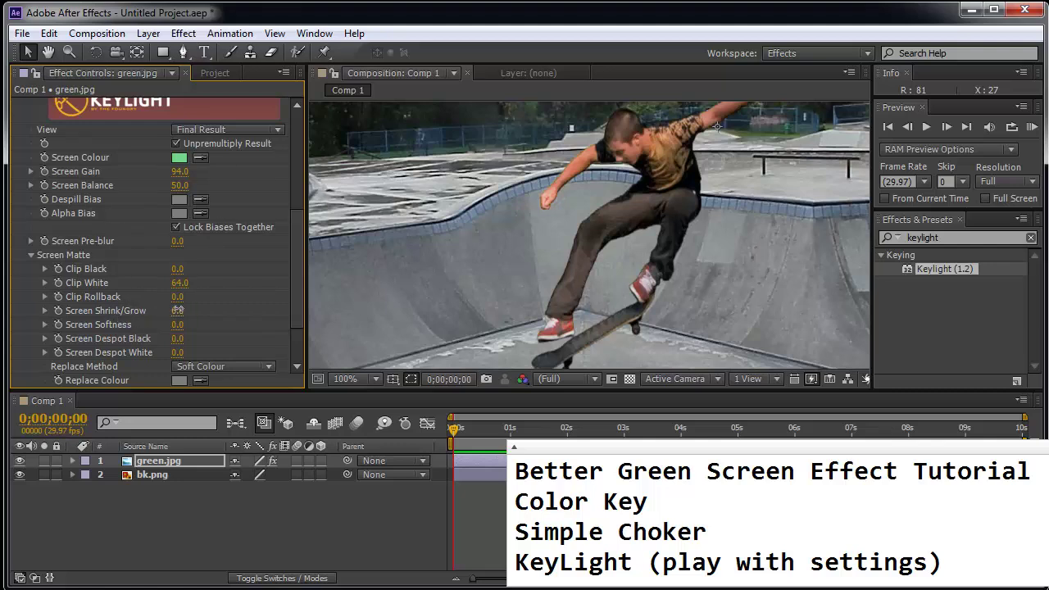
{"action": "mouse_move", "coordinate": [180, 313]}
{"action": "left_mouse_down"}
{"action": "mouse_move", "coordinate": [119, 311]}
{"action": "mouse_move", "coordinate": [176, 322]}
{"action": "left_mouse_up"}
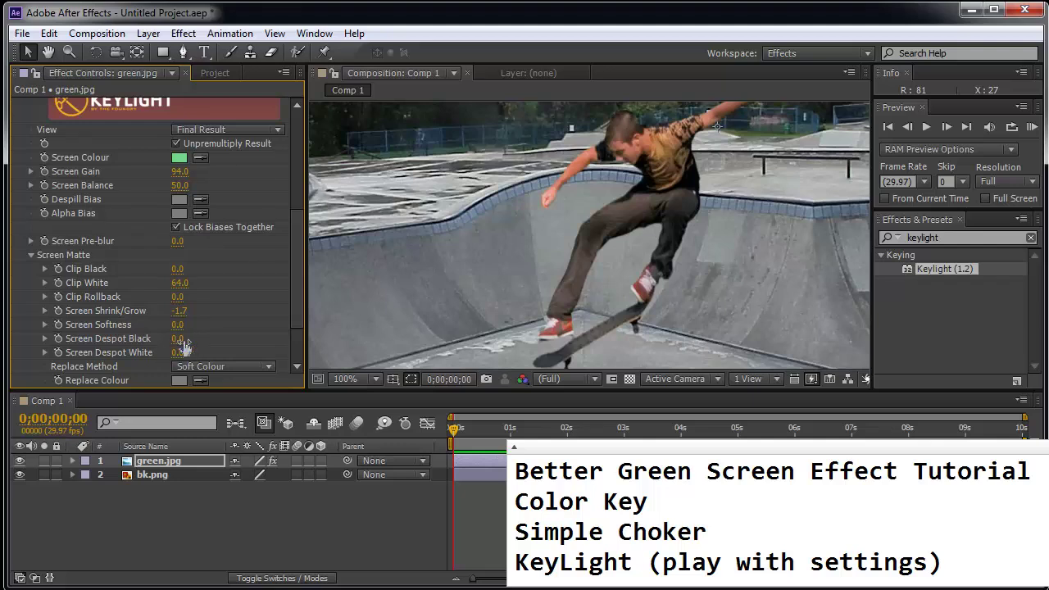
{"action": "left_click_drag", "start_coordinate": [297, 307], "coordinate": [306, 331]}
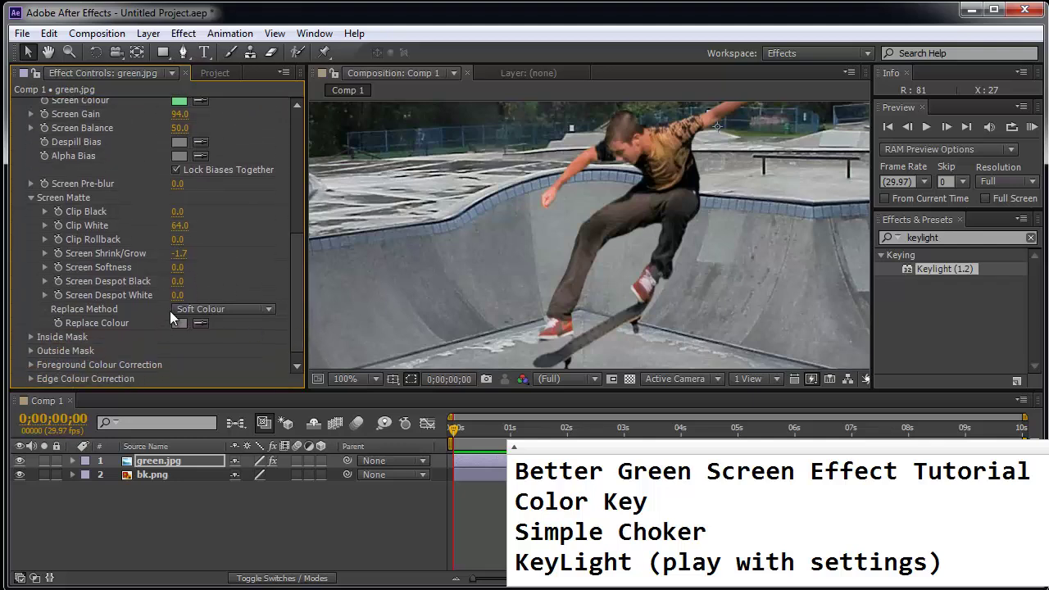
Pick Hard Colour from Keylight's Screen Matte Replace Method dropdown.
{"action": "left_click", "coordinate": [207, 310]}
{"action": "left_click", "coordinate": [220, 362]}
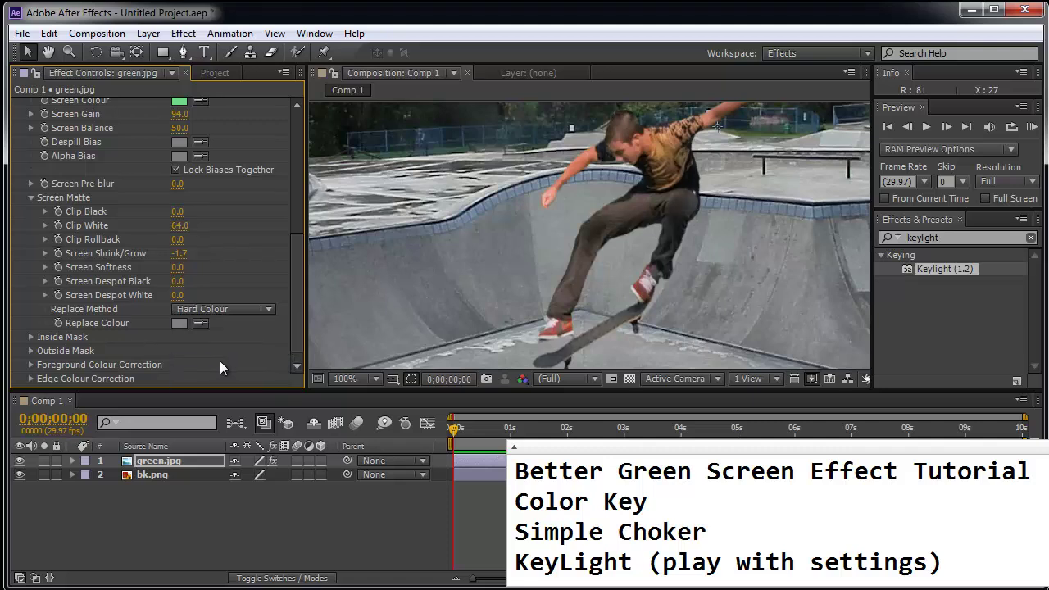